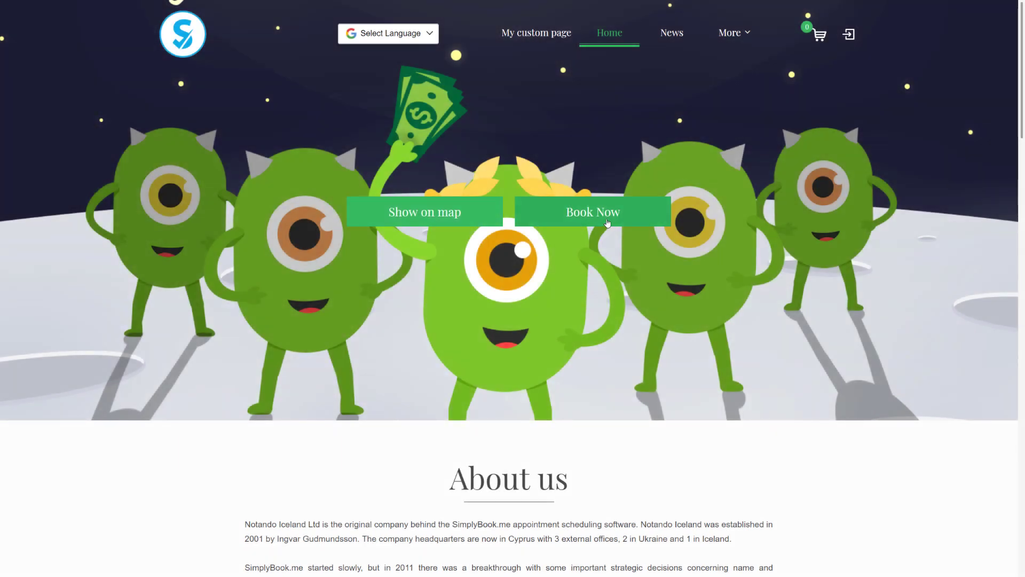
# Step: Pick Friday 17 May 2019 on the booking website and confirm no slots are available
pyautogui.click(609, 218)
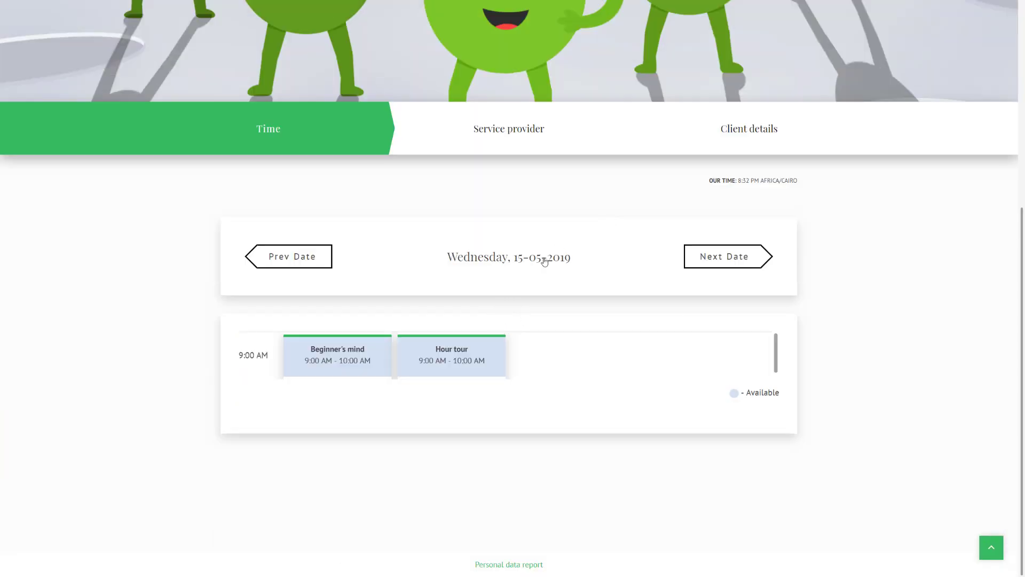
pyautogui.click(543, 261)
pyautogui.click(581, 399)
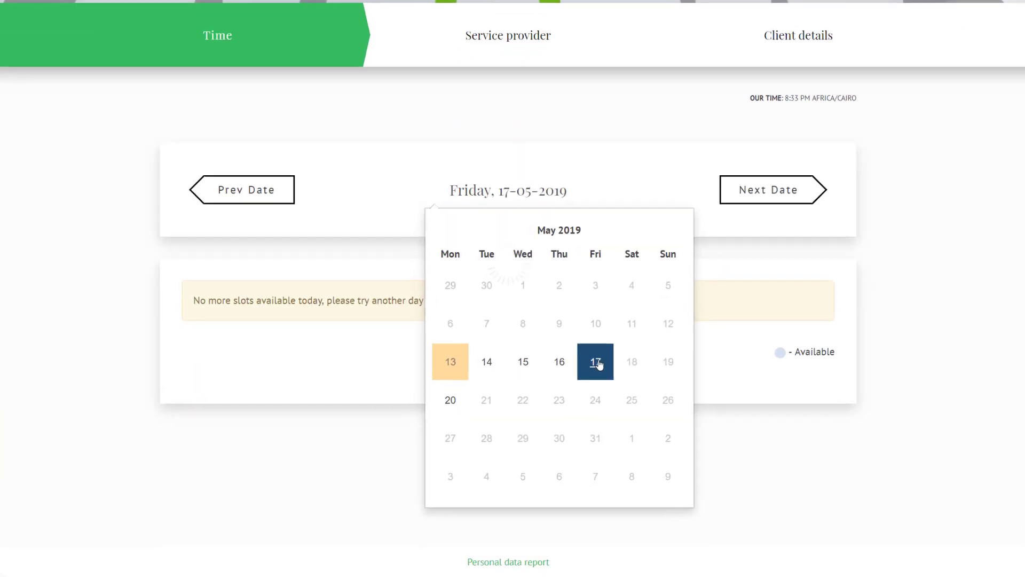
pyautogui.click(751, 328)
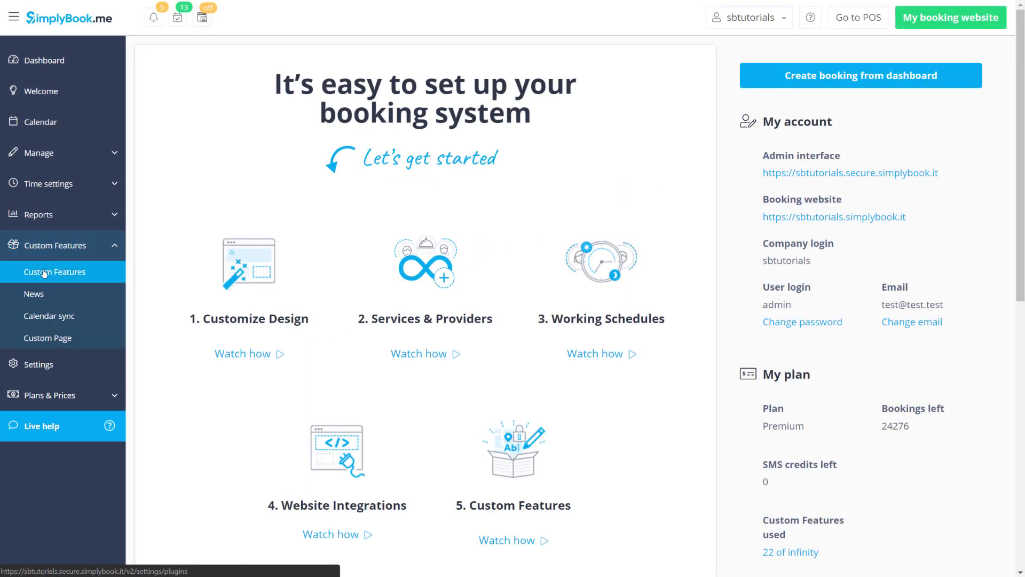
# Step: Review the custom features list and the Sign Up page's opening-hours sliders, then open Calendar
pyautogui.click(44, 273)
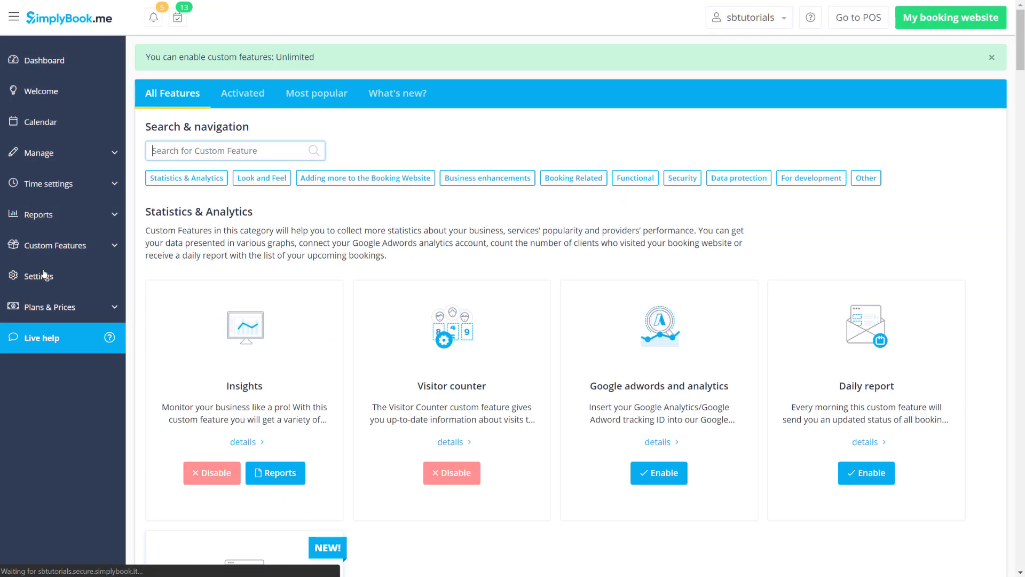
pyautogui.scroll(-1, 148, 277)
pyautogui.scroll(-2, 147, 277)
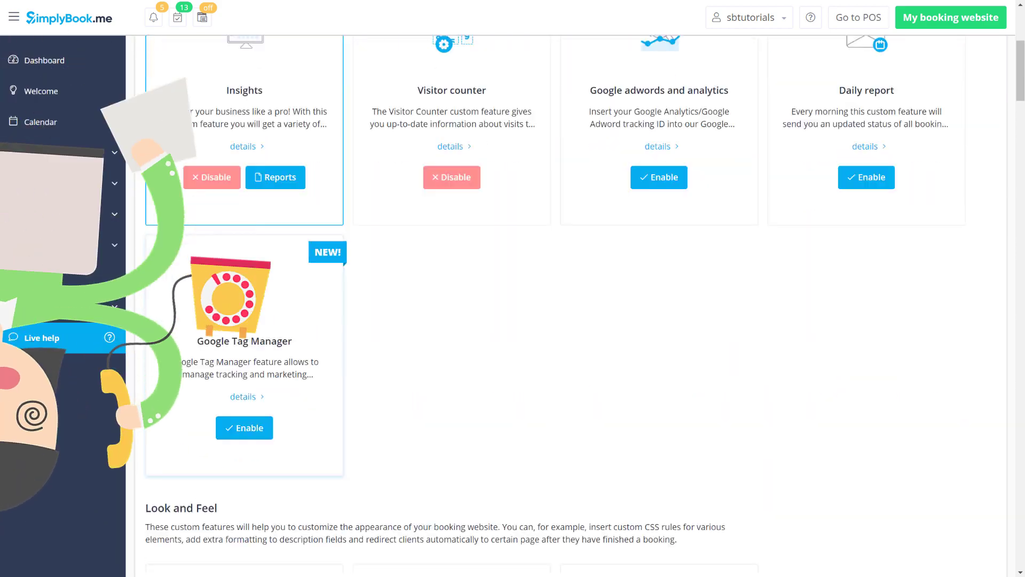
pyautogui.scroll(-3, 147, 278)
pyautogui.scroll(-4, 148, 276)
pyautogui.scroll(-4, 148, 274)
pyautogui.scroll(-4, 148, 273)
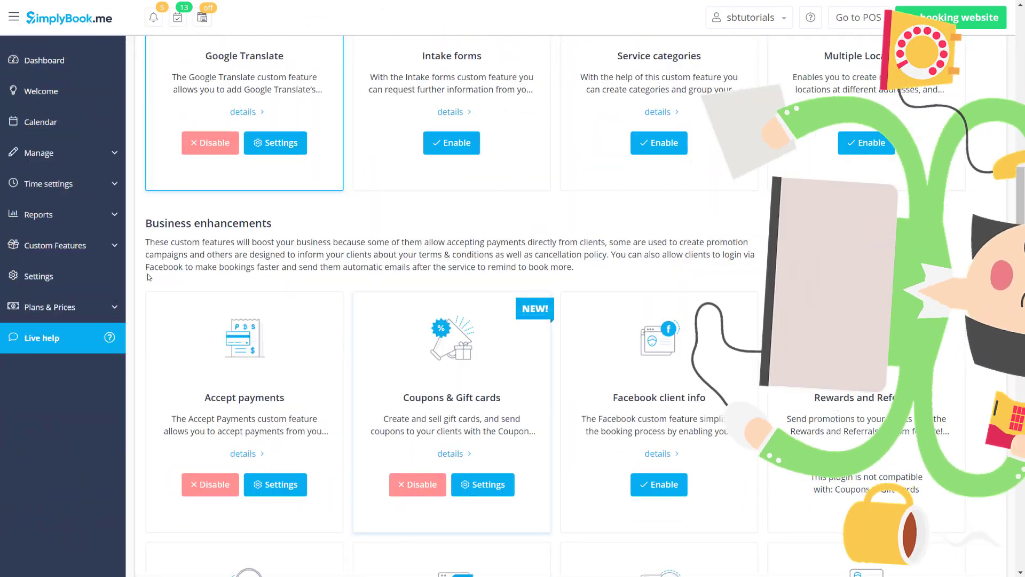
pyautogui.scroll(-3, 148, 275)
pyautogui.scroll(-2, 148, 276)
pyautogui.scroll(-2, 148, 277)
pyautogui.scroll(-3, 148, 277)
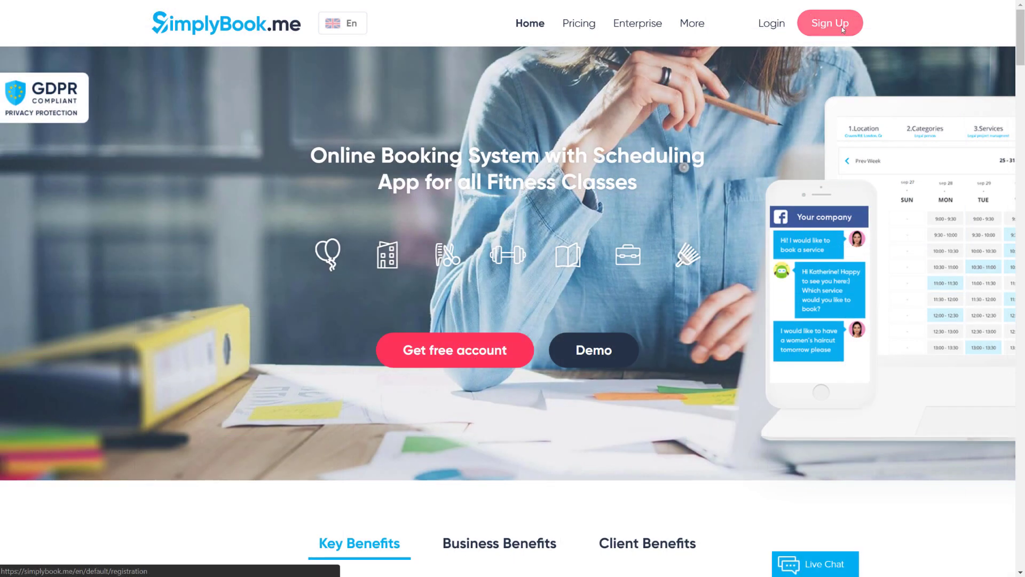
pyautogui.click(841, 26)
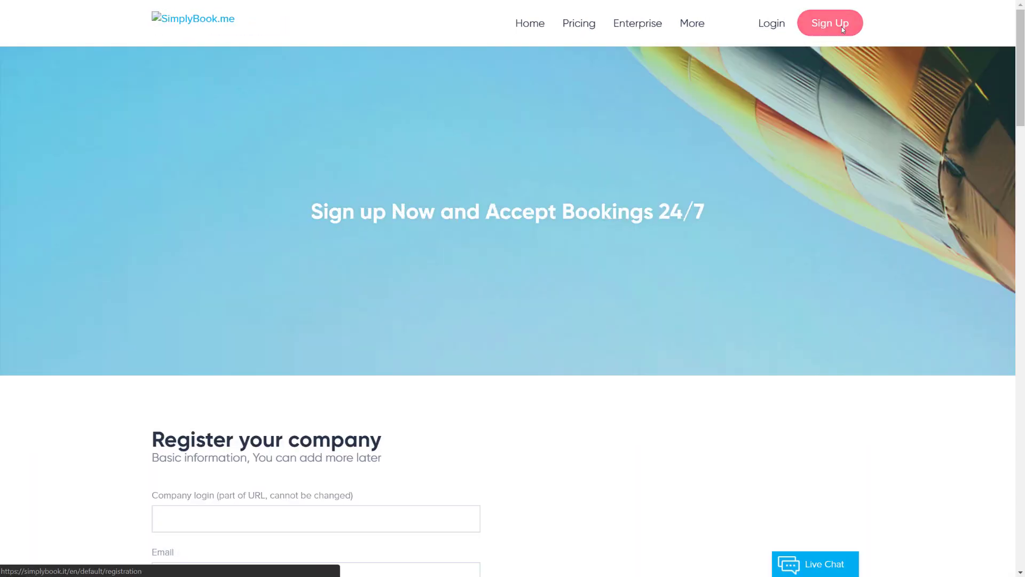
pyautogui.scroll(-3, 841, 26)
pyautogui.scroll(-4, 842, 26)
pyautogui.scroll(-5, 842, 29)
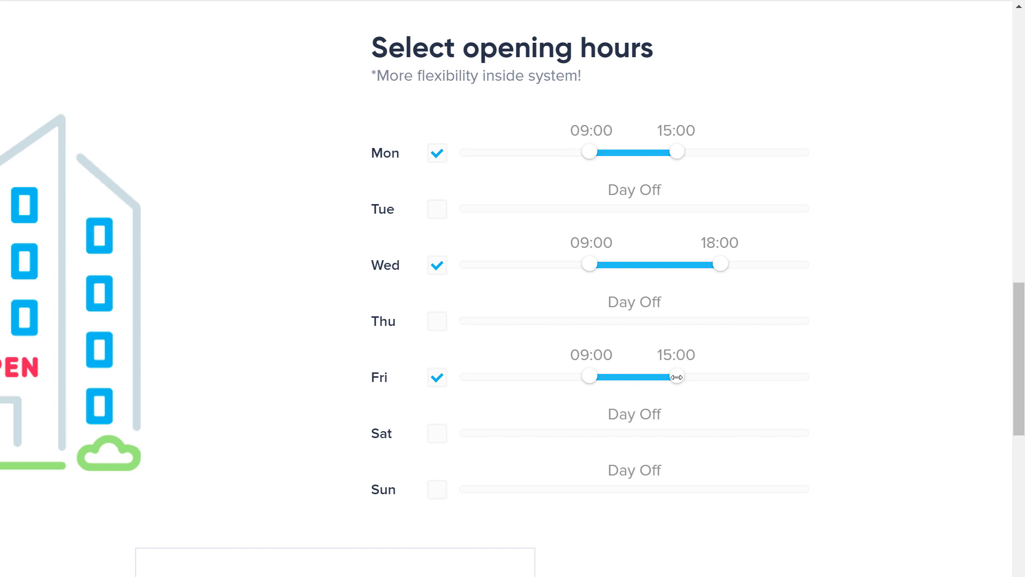
pyautogui.click(29, 120)
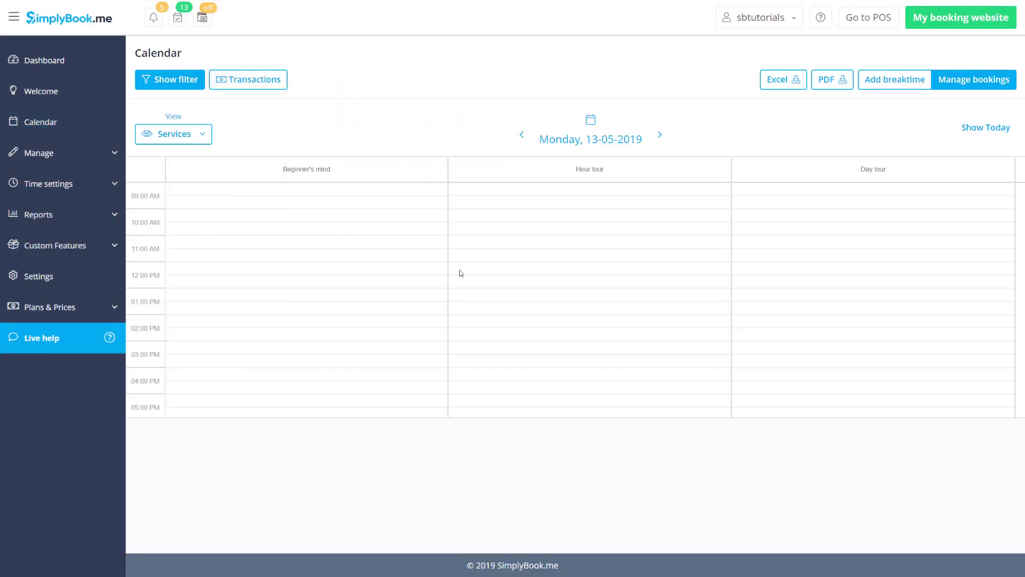
# Step: Try booking a 12:00 PM Hour tour with Uptown and see it rejected as unavailable
pyautogui.click(460, 273)
pyautogui.click(513, 122)
pyautogui.click(522, 172)
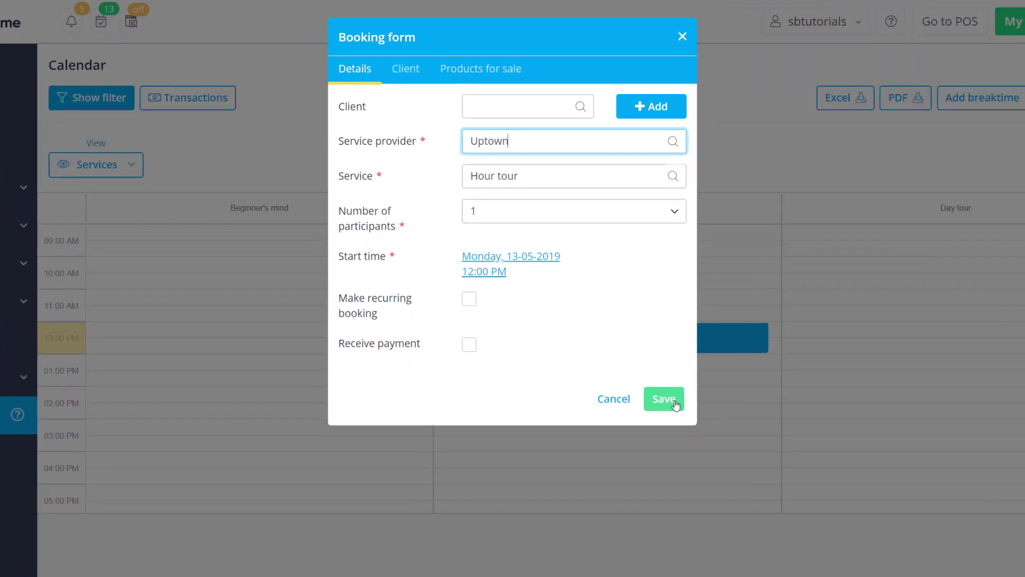
pyautogui.click(674, 404)
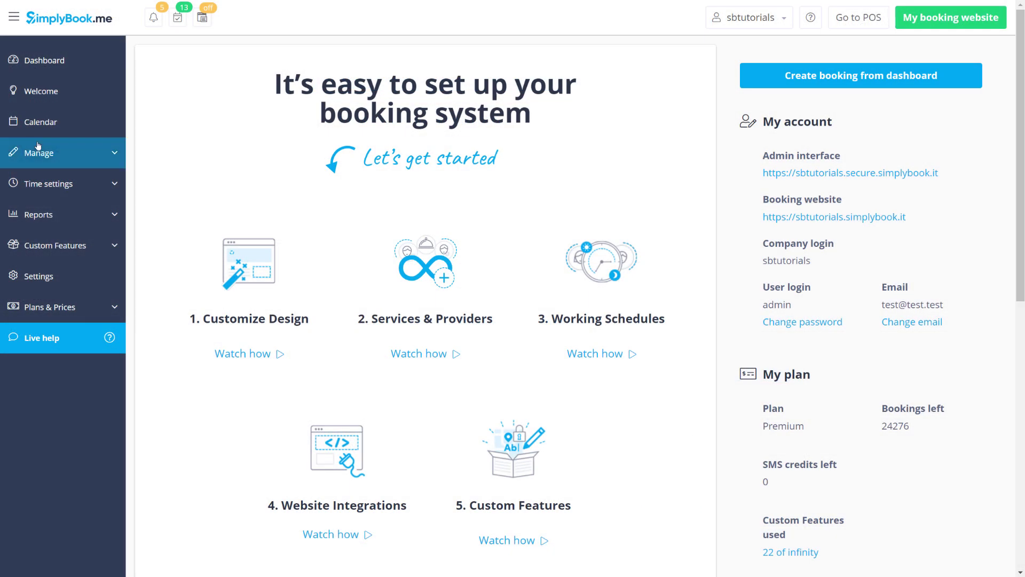
# Step: Review the services list, then unhide the Downtown provider under Service providers
pyautogui.click(38, 148)
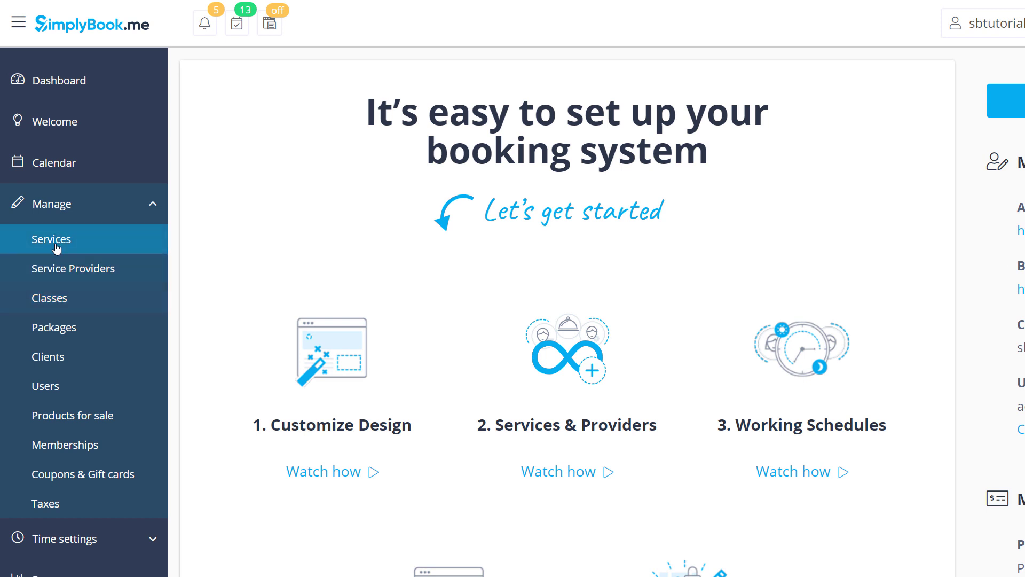
pyautogui.click(56, 248)
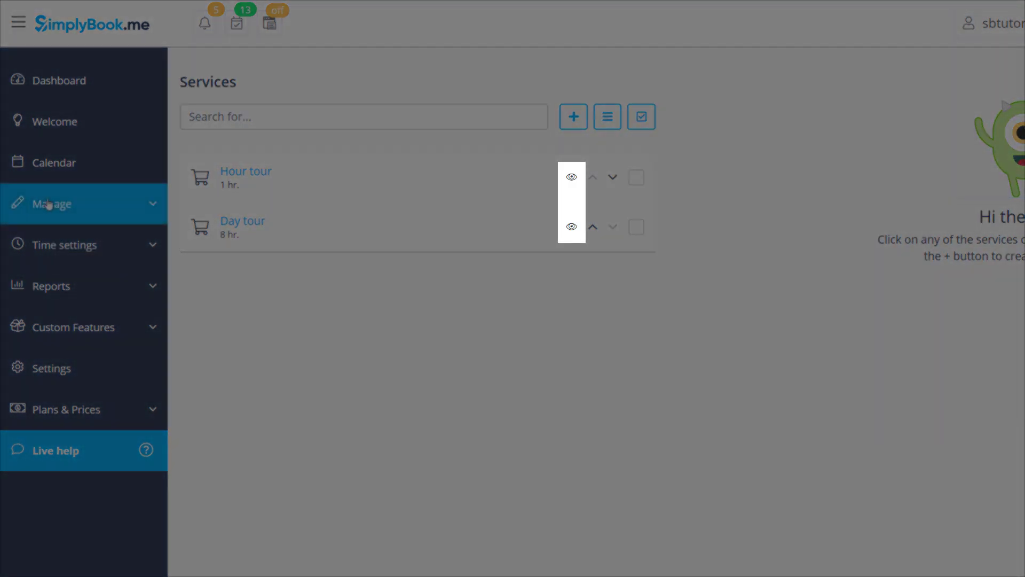
pyautogui.click(48, 205)
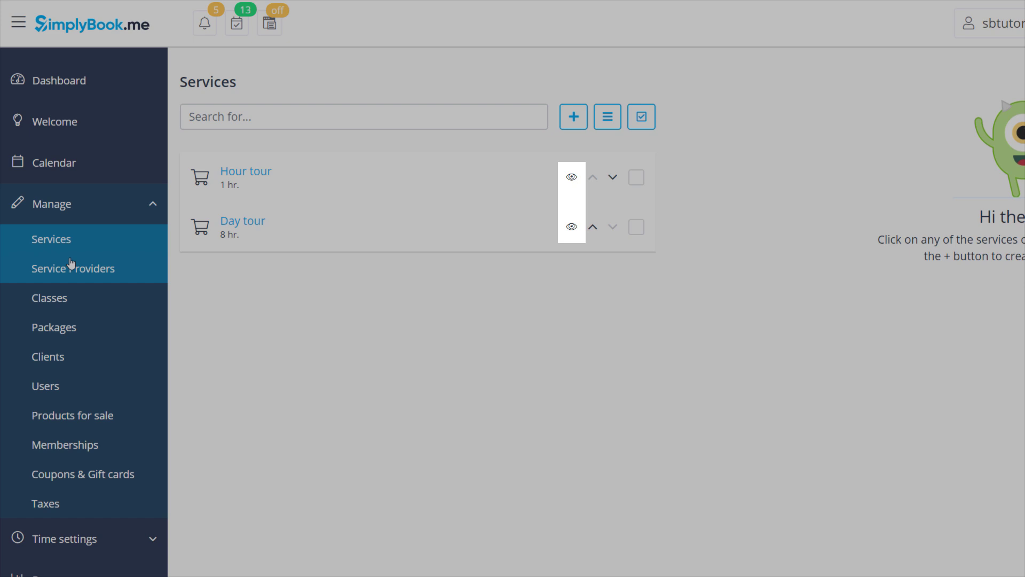
pyautogui.click(70, 268)
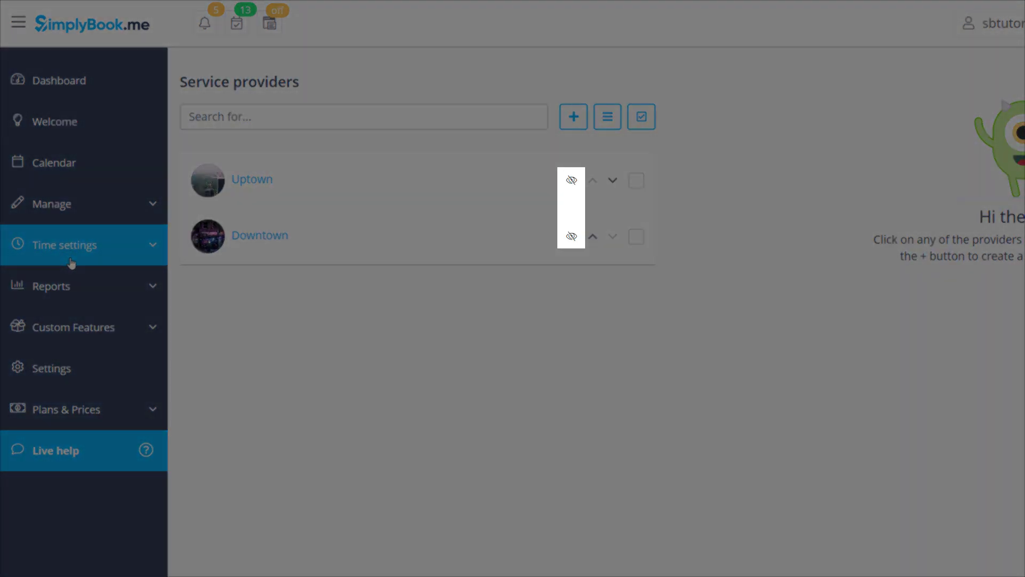
pyautogui.click(570, 235)
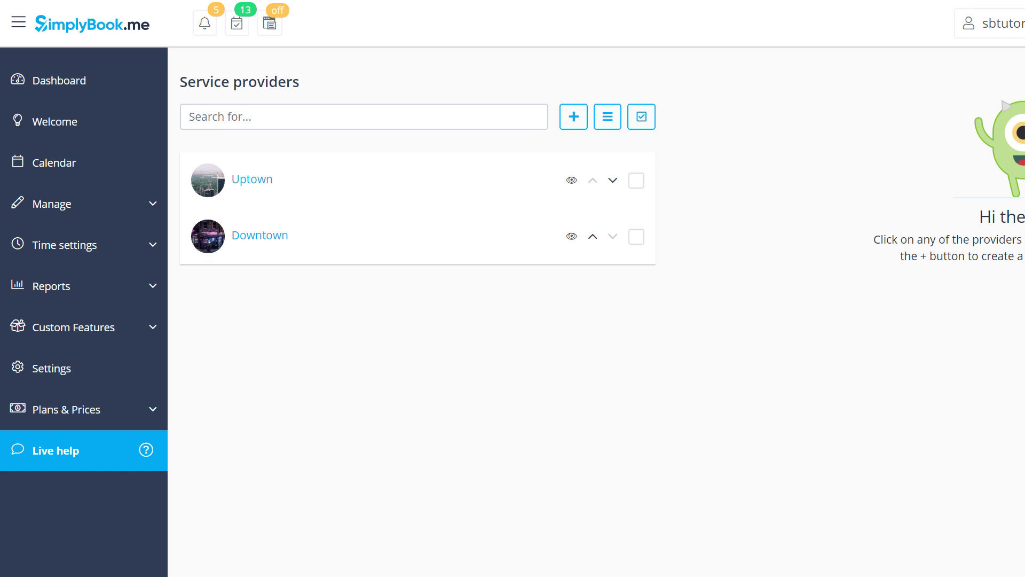
# Step: Show Thursday 16-05-2019 by service provider and open Downtown's 11:00 AM Hour tour booking
pyautogui.click(32, 168)
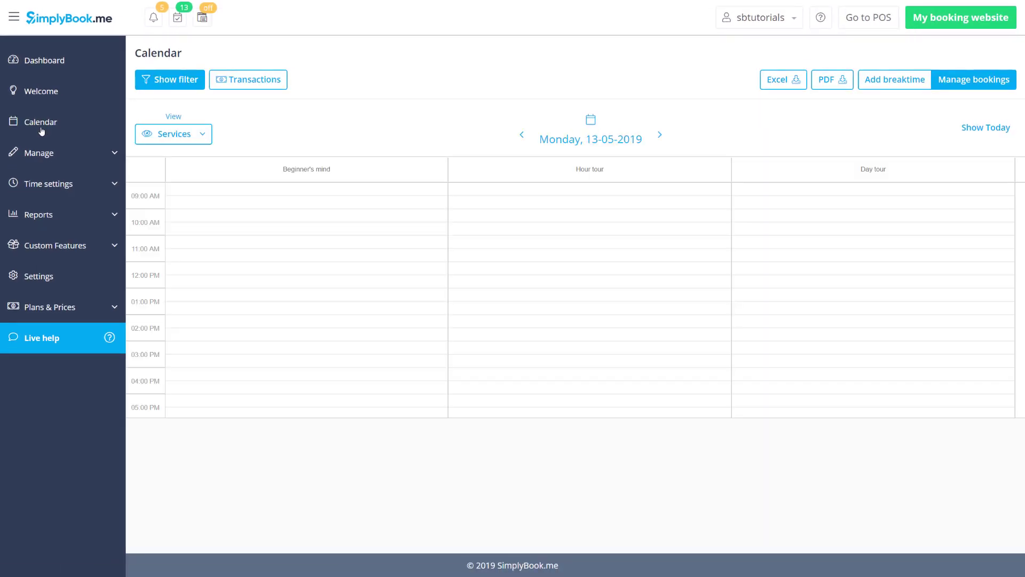
pyautogui.click(596, 127)
pyautogui.click(516, 225)
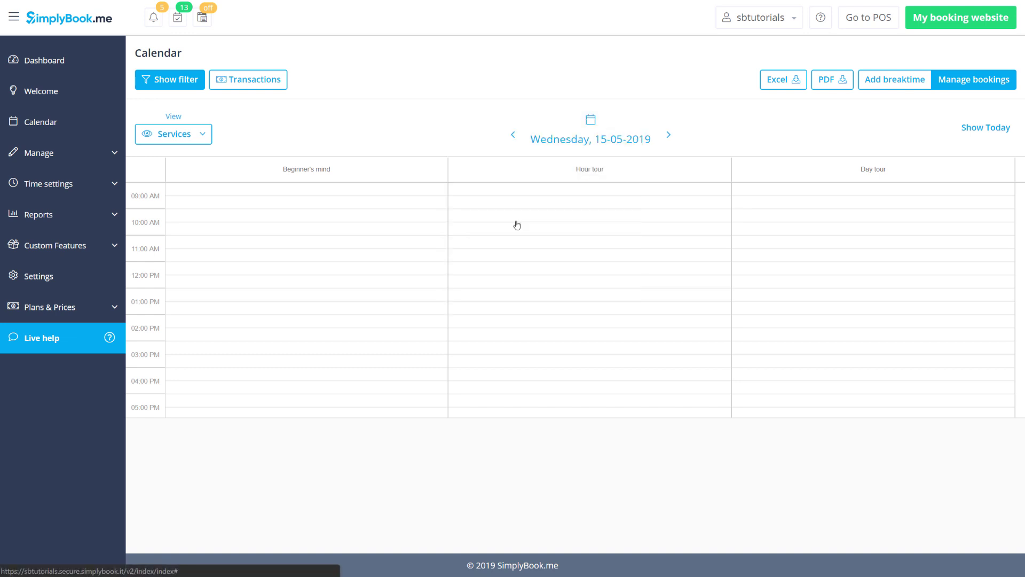
pyautogui.click(205, 137)
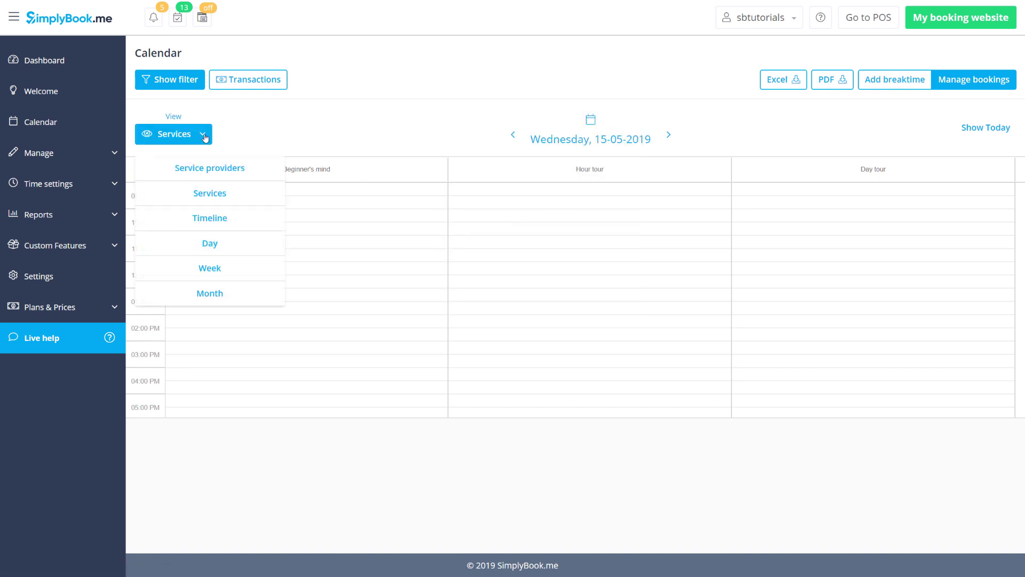
pyautogui.click(203, 169)
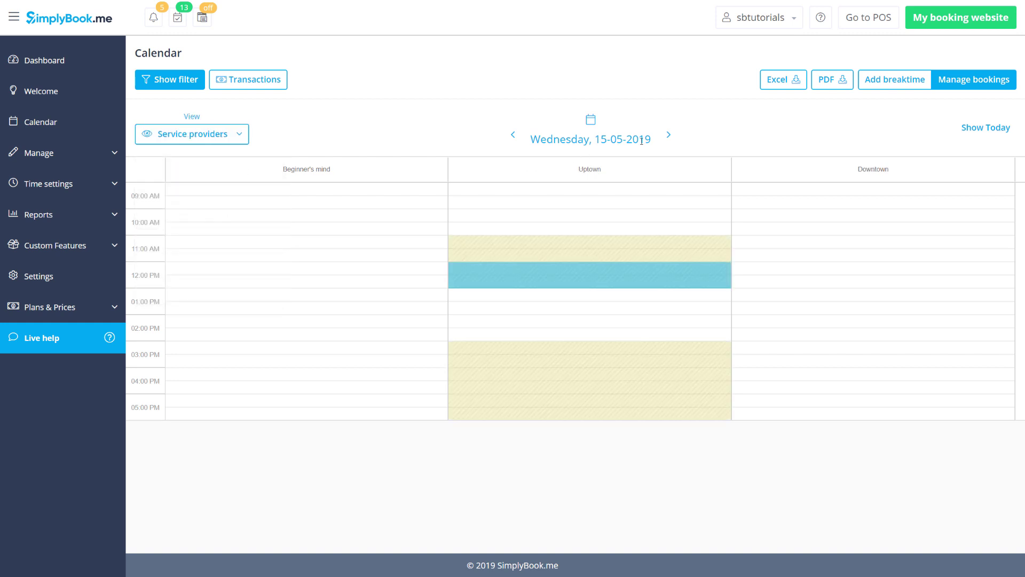
pyautogui.click(666, 136)
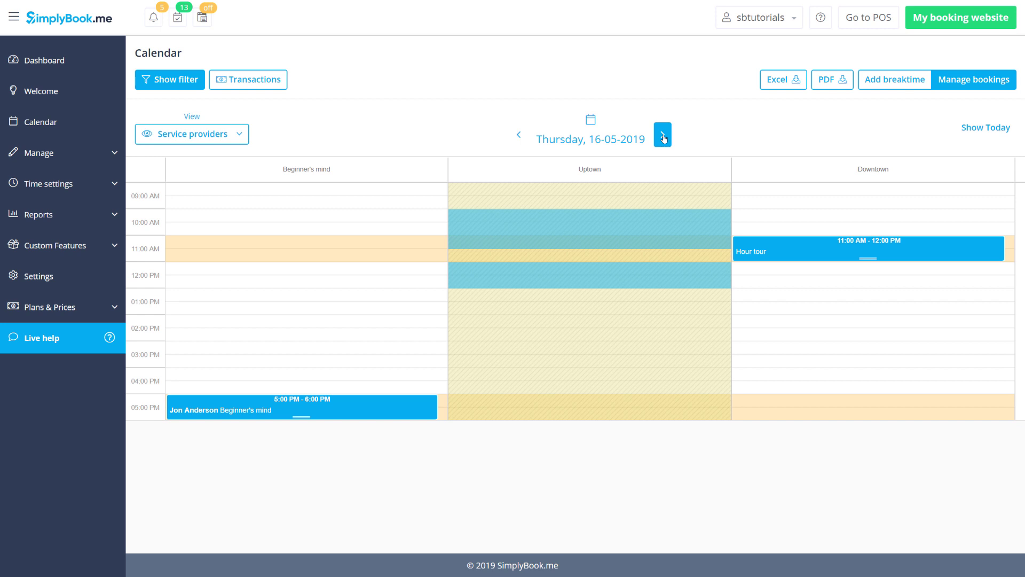
pyautogui.click(772, 250)
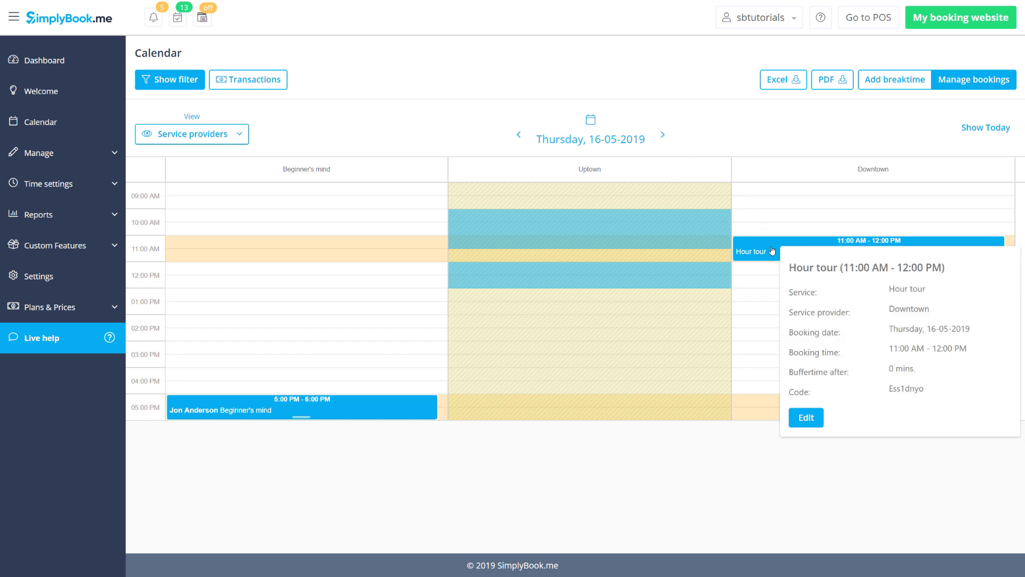
pyautogui.click(67, 153)
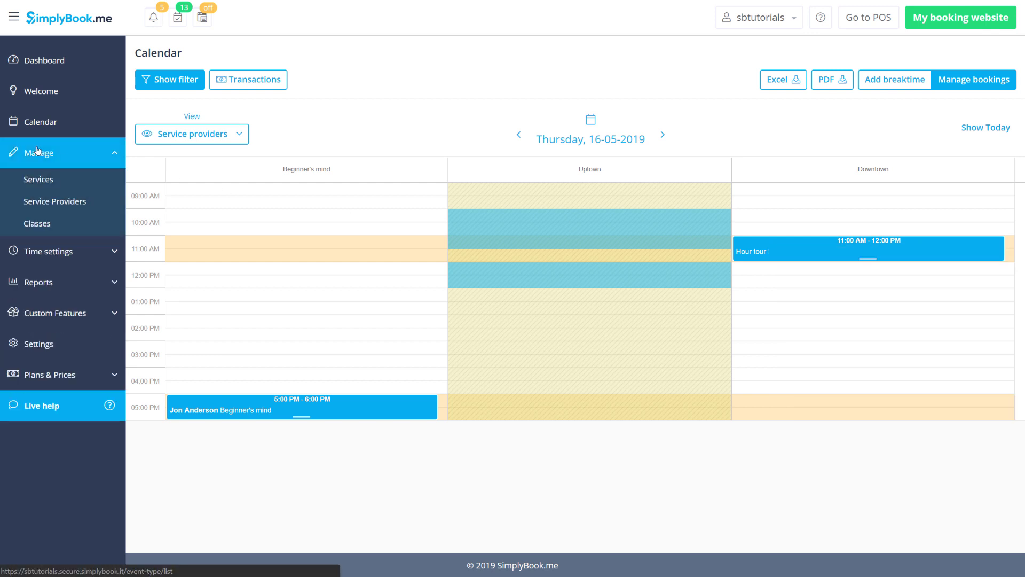
# Step: Check the capacity settings of Uptown, the Hour tour service and the Beginner's mind class
pyautogui.click(62, 202)
pyautogui.click(198, 141)
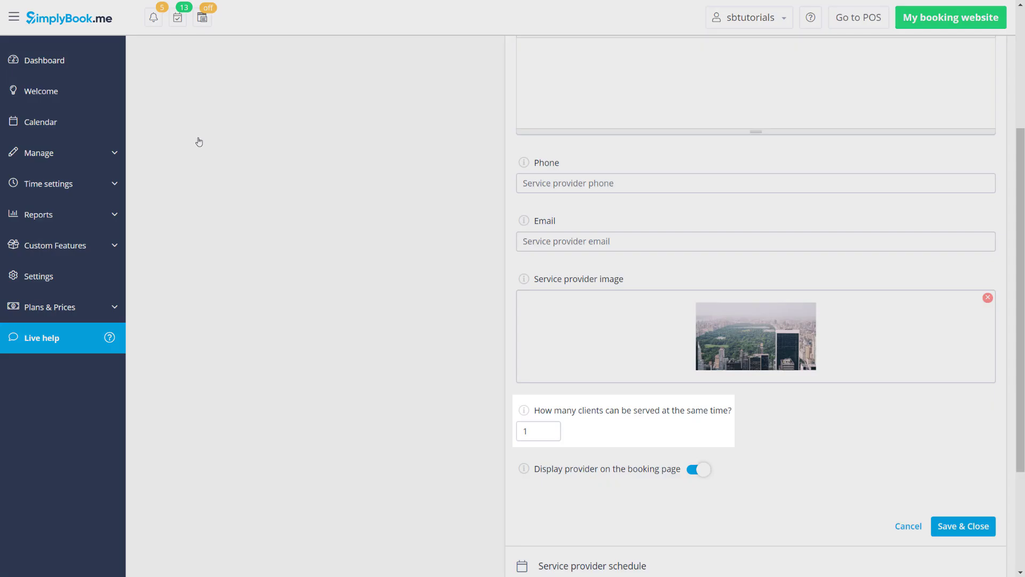
pyautogui.click(68, 153)
pyautogui.click(55, 176)
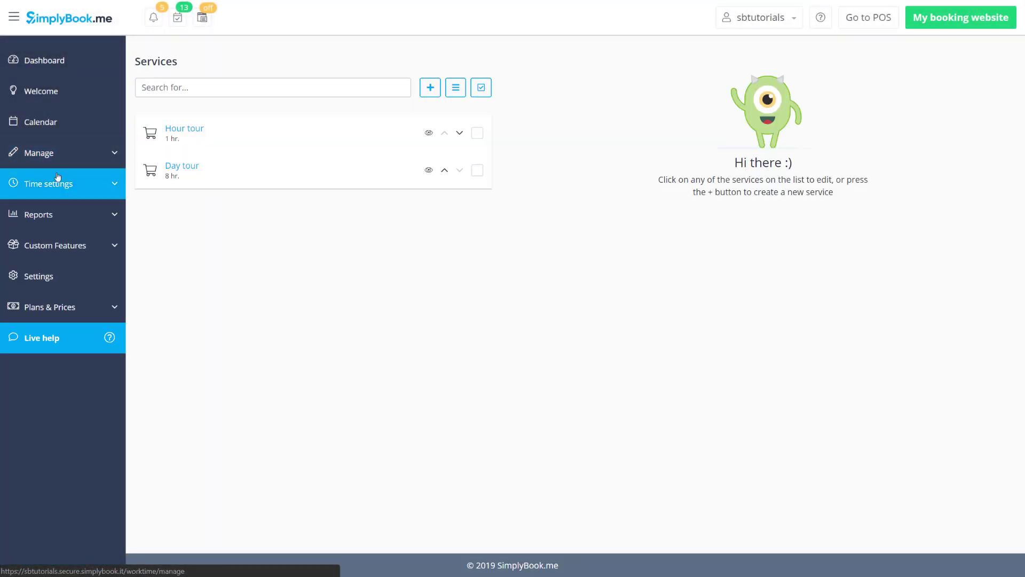
pyautogui.click(213, 135)
pyautogui.scroll(-10, 682, 229)
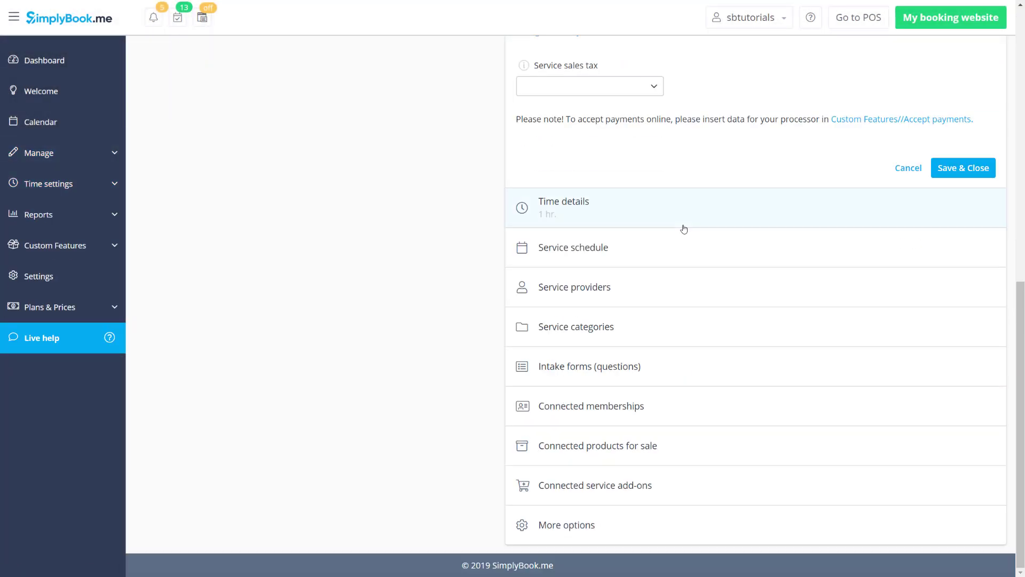
pyautogui.click(566, 525)
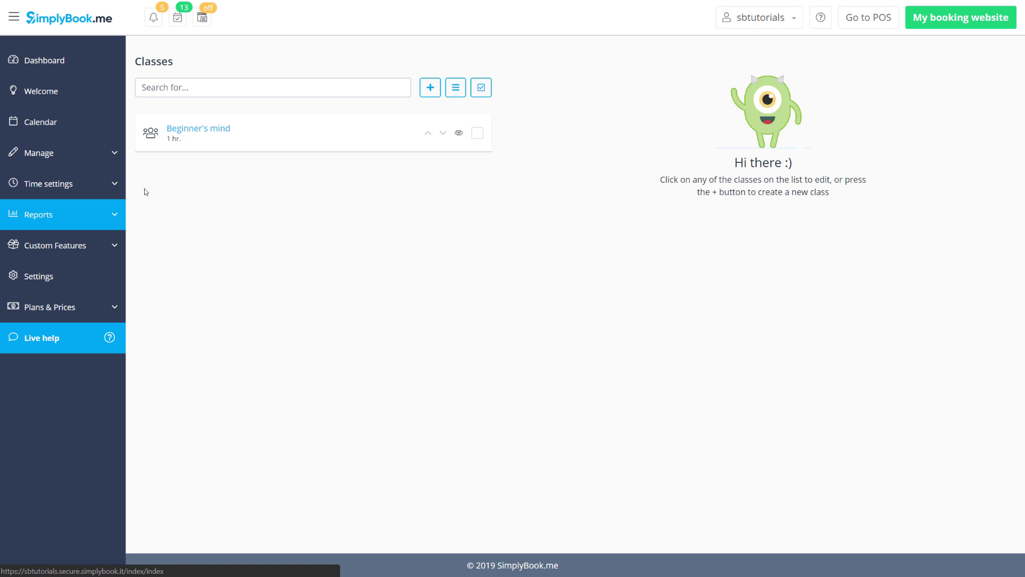
pyautogui.click(286, 130)
pyautogui.scroll(-2, 285, 130)
pyautogui.scroll(-3, 286, 131)
pyautogui.click(606, 362)
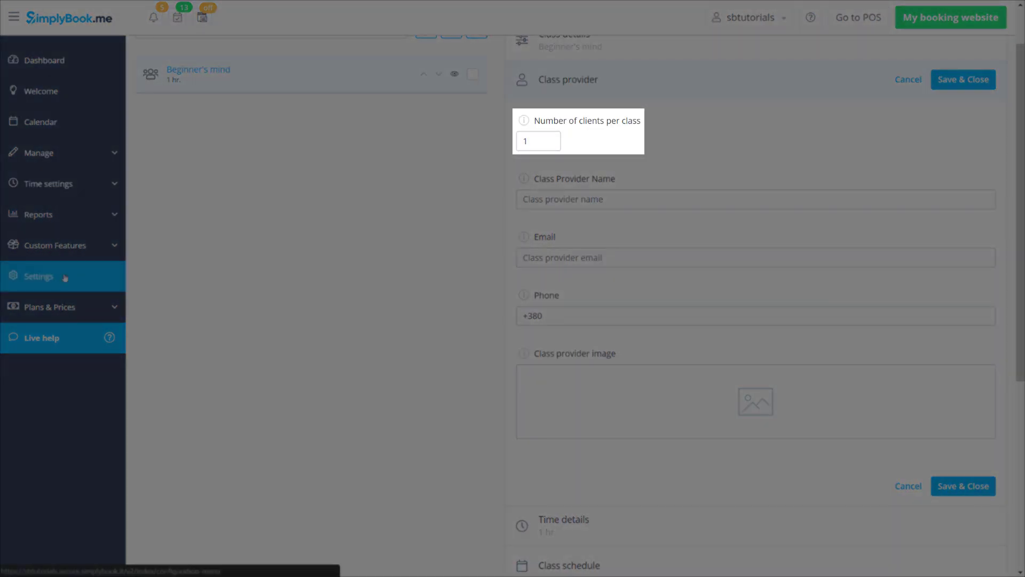
# Step: Open the Limit bookings feature settings, which allow one booking at a time
pyautogui.click(54, 246)
pyautogui.click(64, 273)
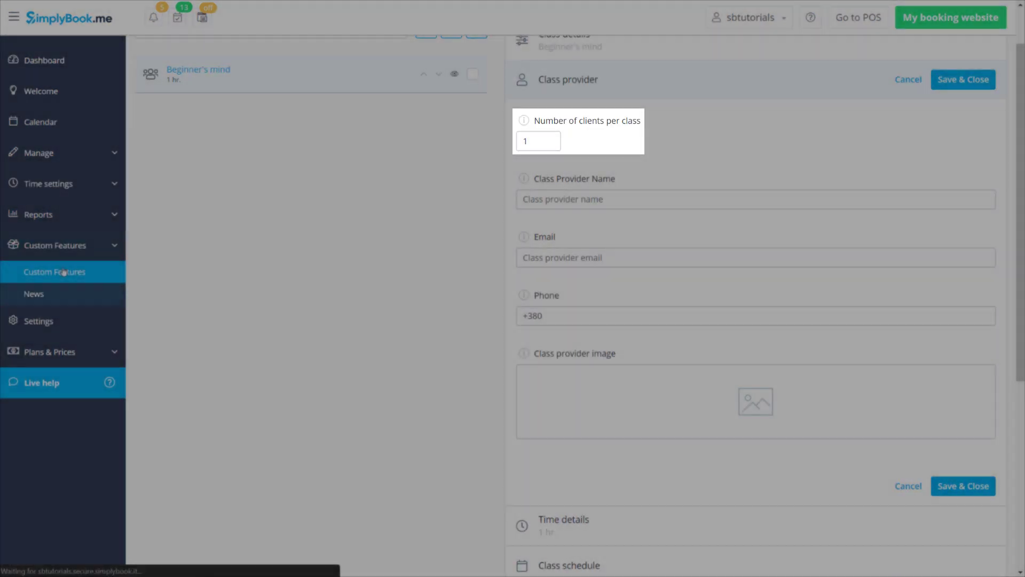
pyautogui.write('limit')
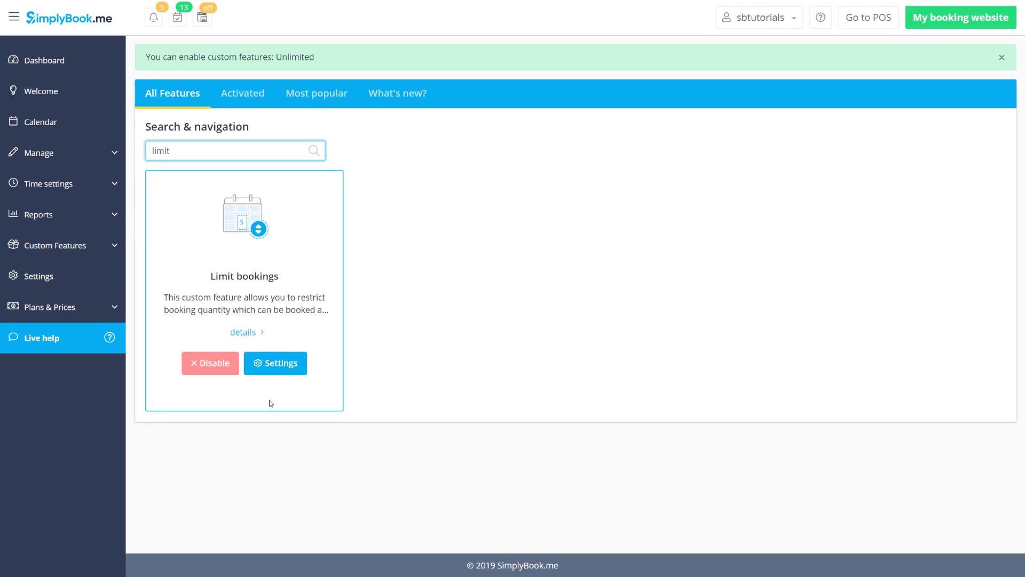
pyautogui.click(283, 370)
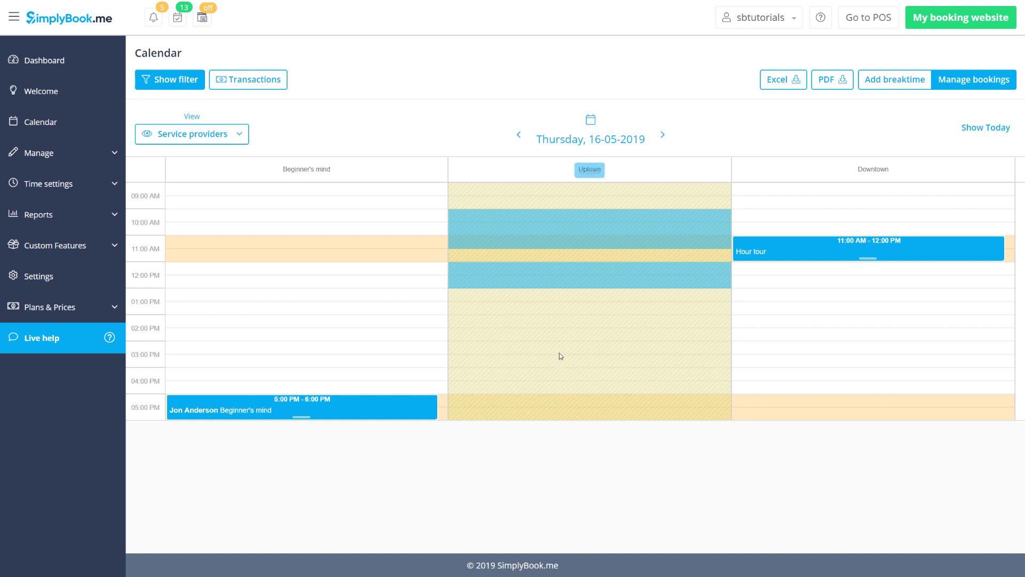
# Step: Open Uptown's Special days schedule and view the working hours for 1 May 2019
pyautogui.click(82, 190)
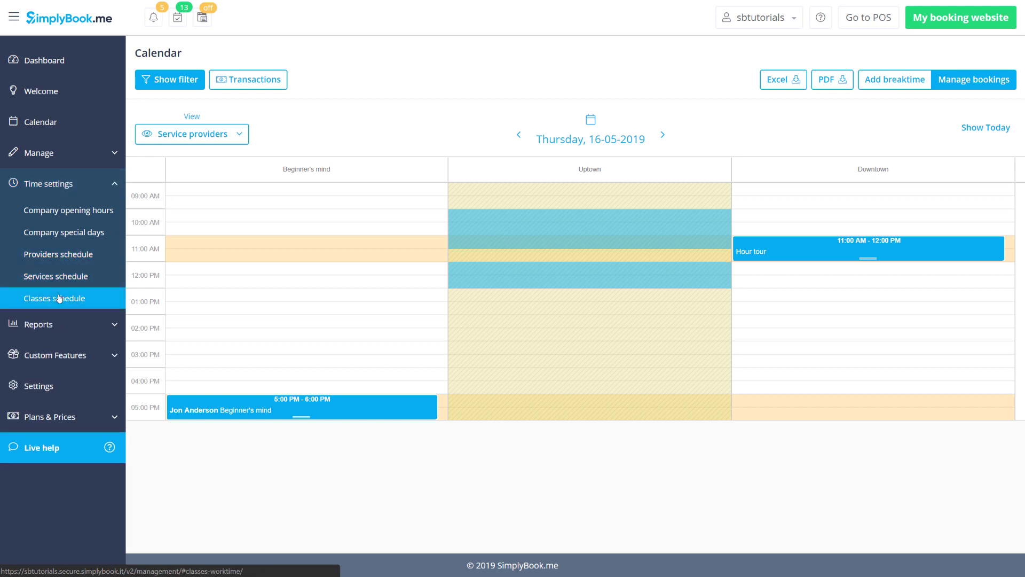
pyautogui.click(62, 262)
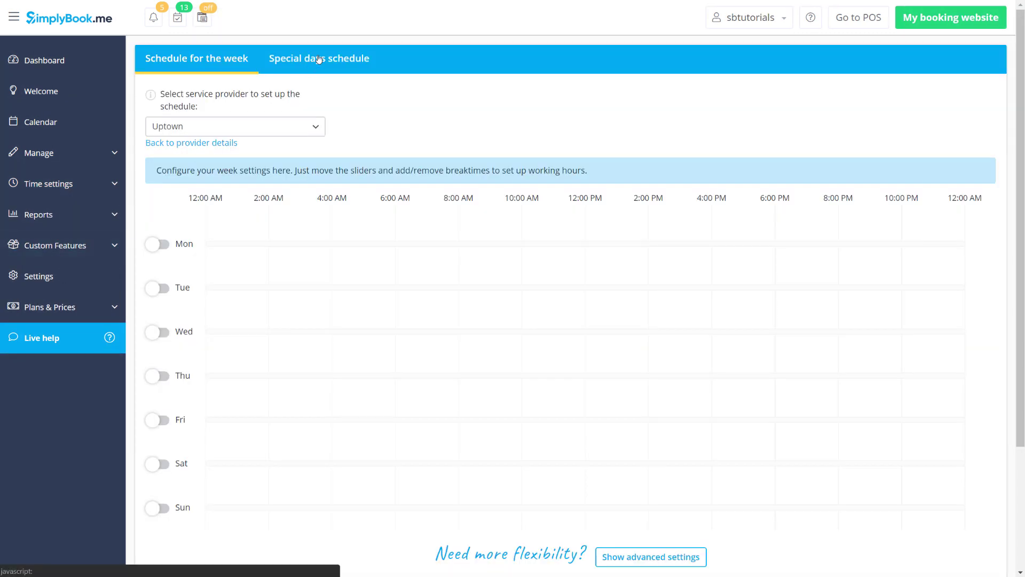
pyautogui.click(319, 60)
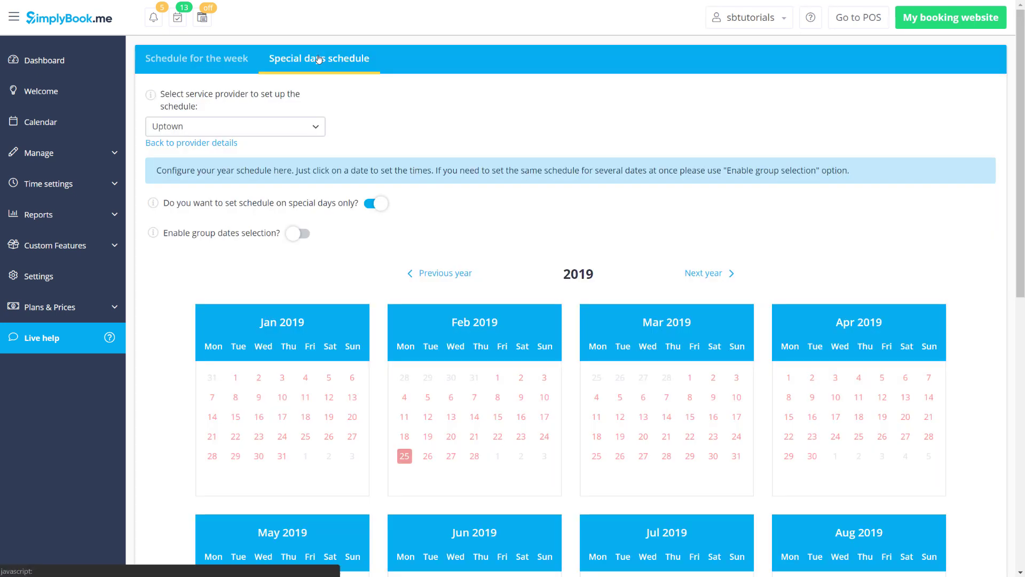
pyautogui.scroll(-2, 357, 193)
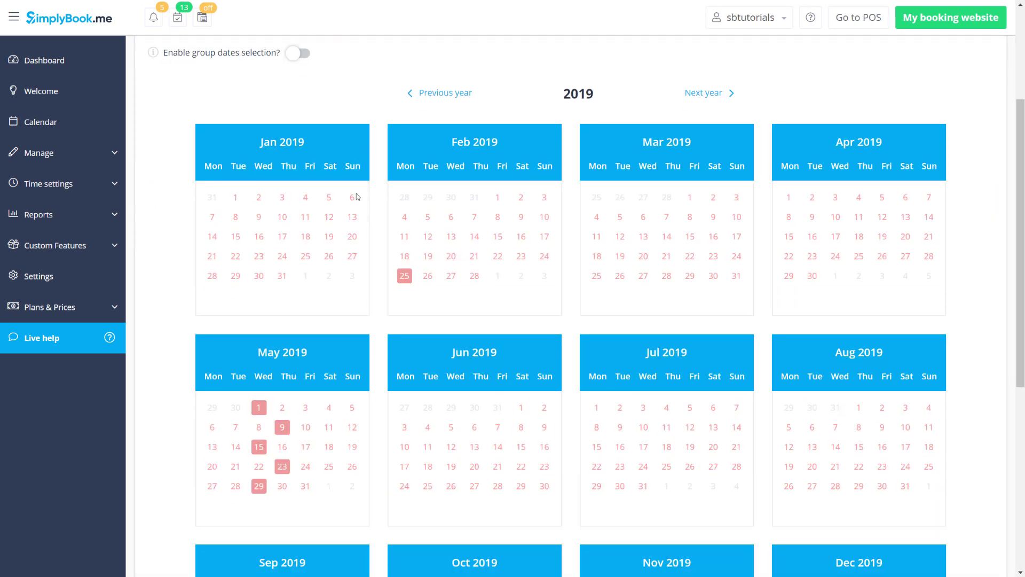
pyautogui.click(259, 408)
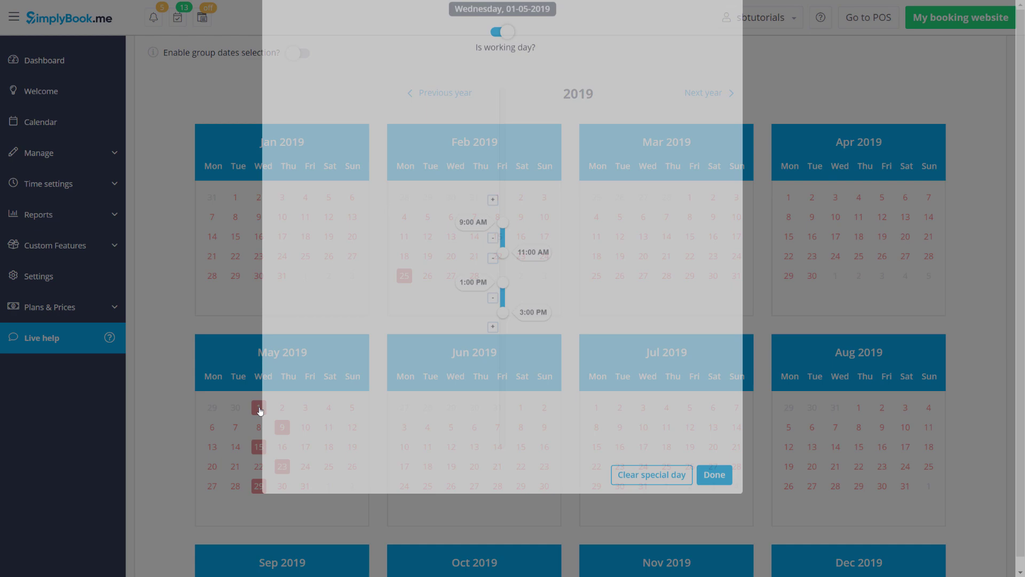
pyautogui.click(258, 410)
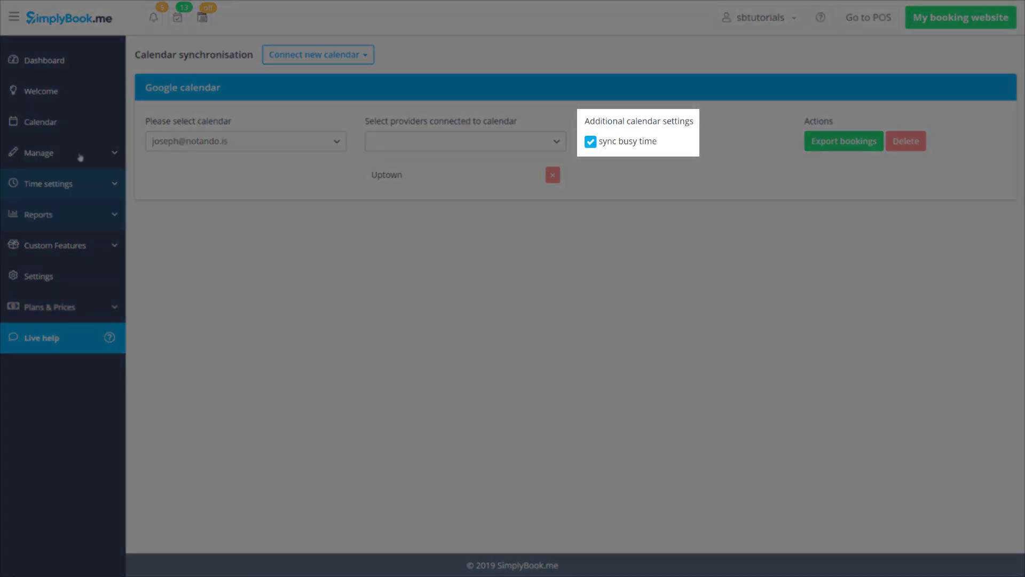
# Step: Go to the calendar to see Uptown's synced external event on 13-05-2019
pyautogui.click(82, 129)
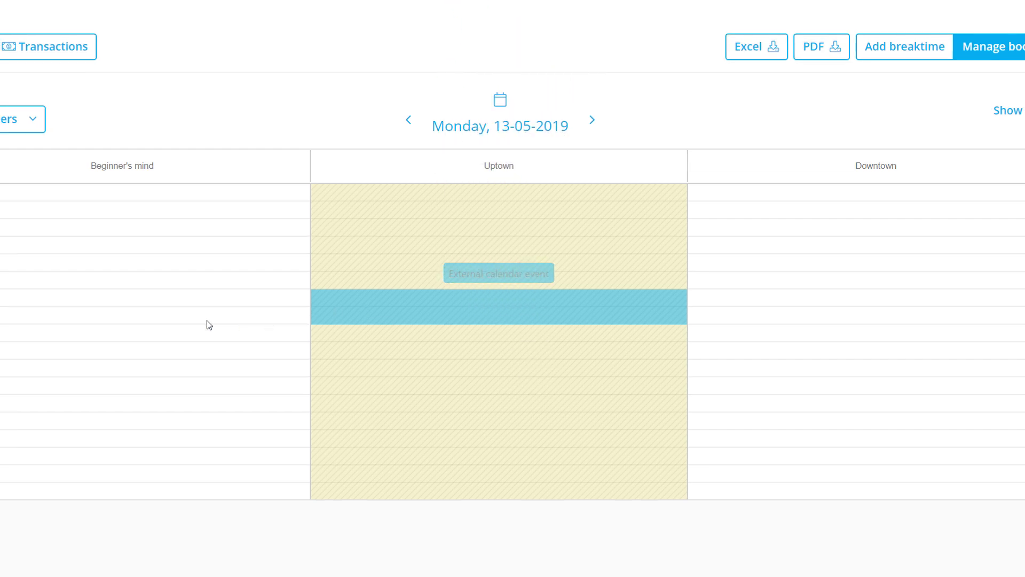
# Step: Open Appointment at fixed time settings and select Beginner's mind, showing its 09 AM start
pyautogui.click(50, 255)
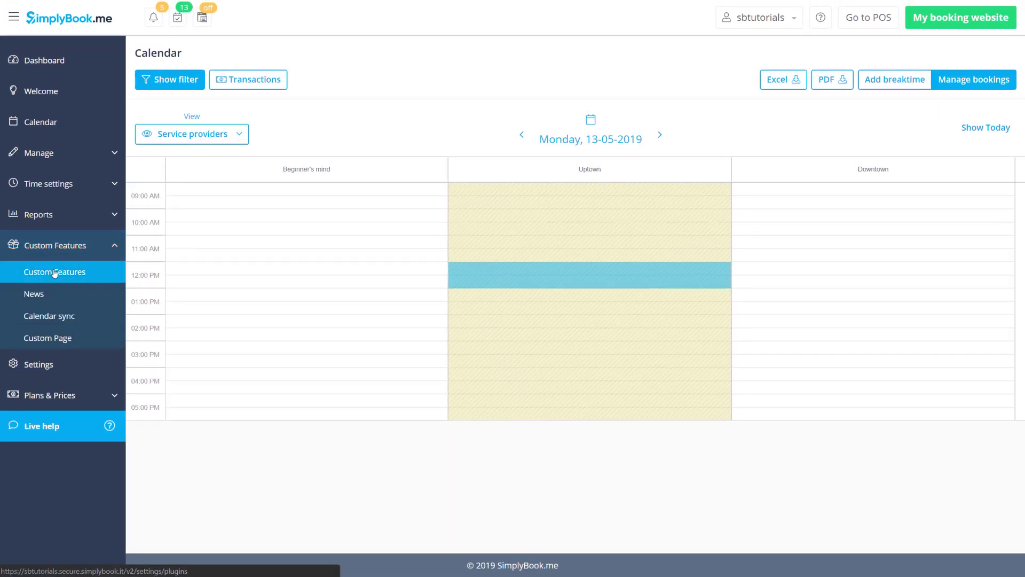
pyautogui.click(55, 272)
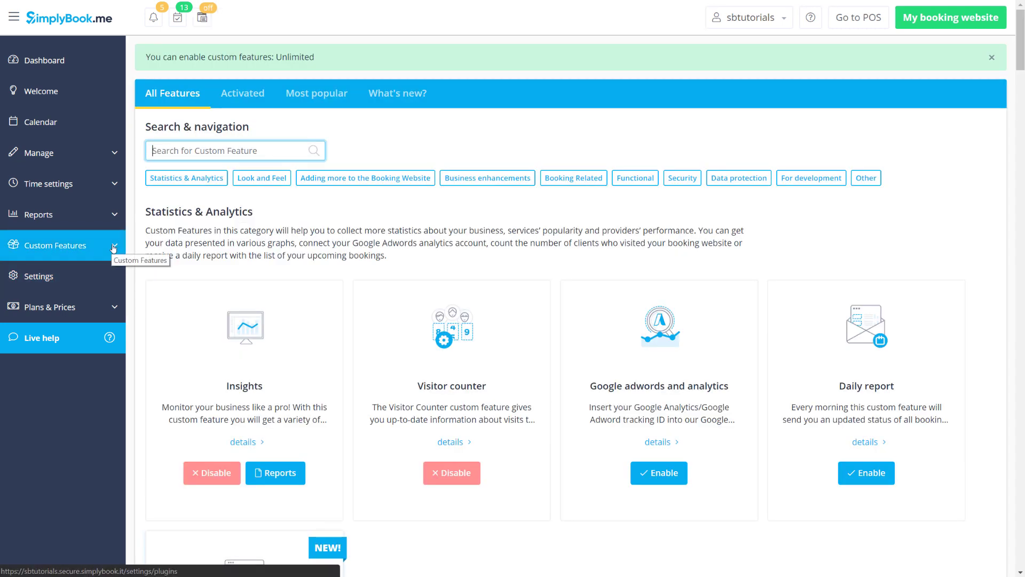
pyautogui.write('fixed')
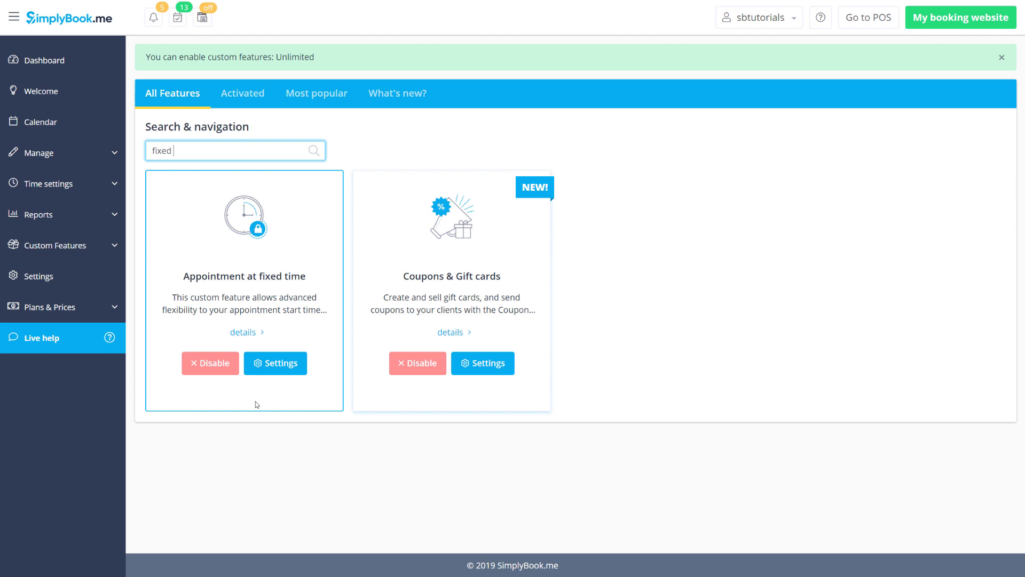
pyautogui.click(286, 357)
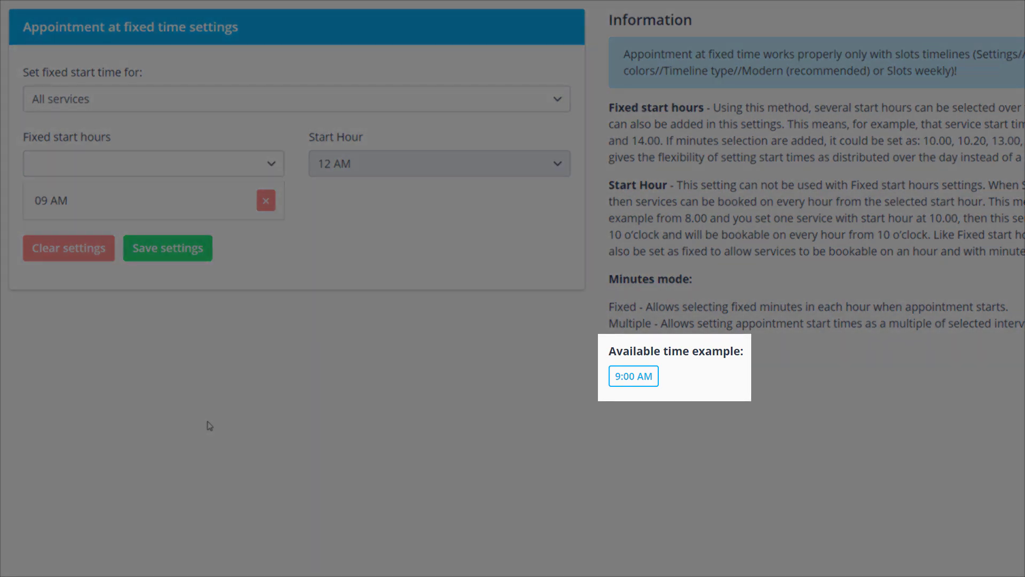
pyautogui.click(302, 107)
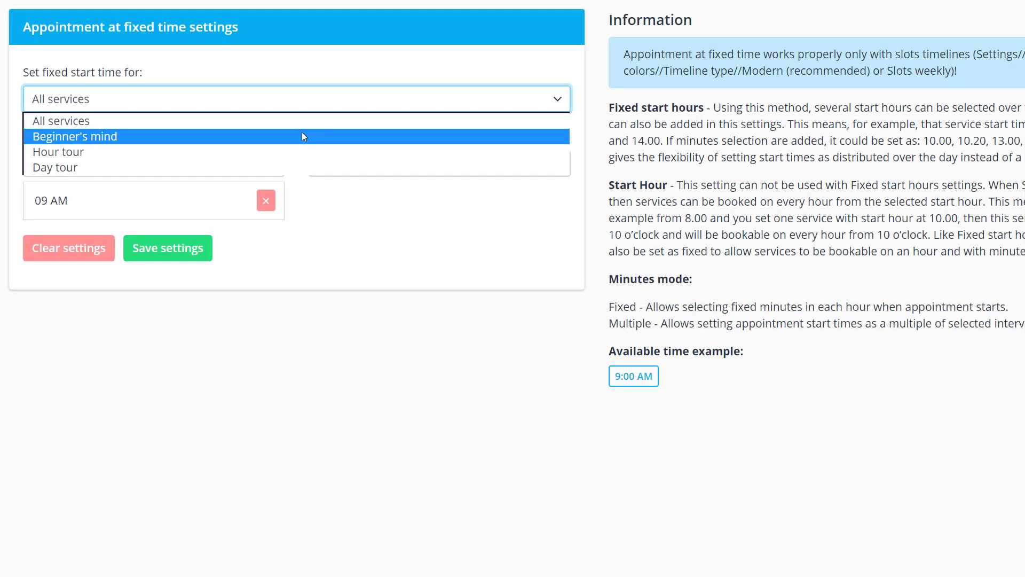
pyautogui.click(301, 136)
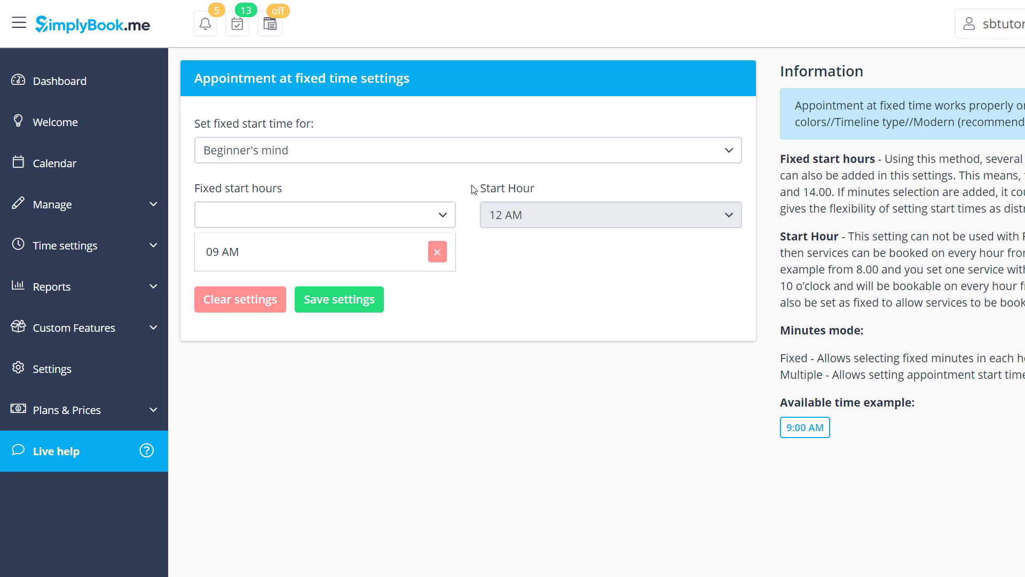
# Step: Check Beginner's mind's recurring settings (2 sessions, every 7 days), then open general Settings
pyautogui.click(72, 220)
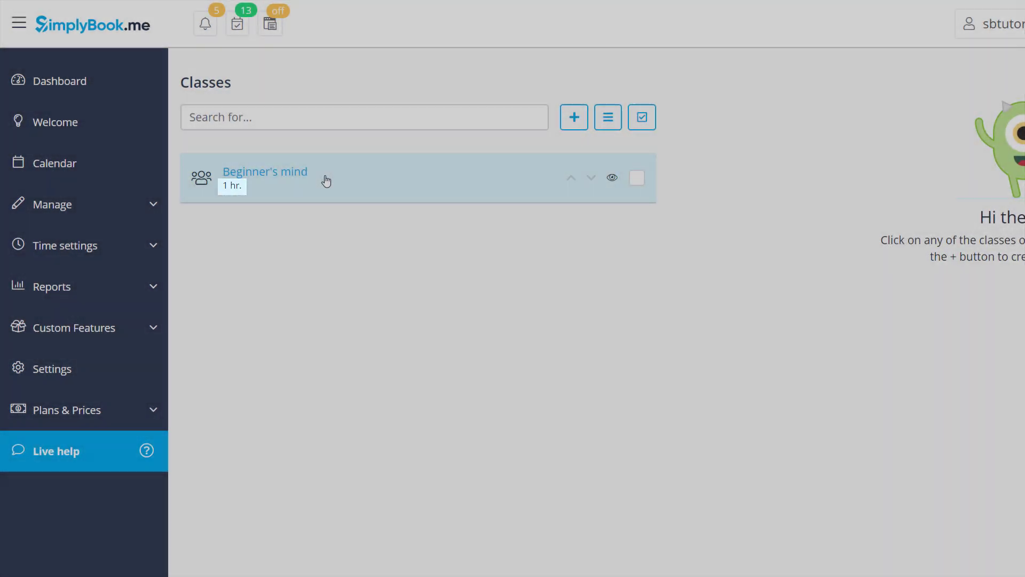
pyautogui.click(326, 182)
pyautogui.scroll(-5, 691, 347)
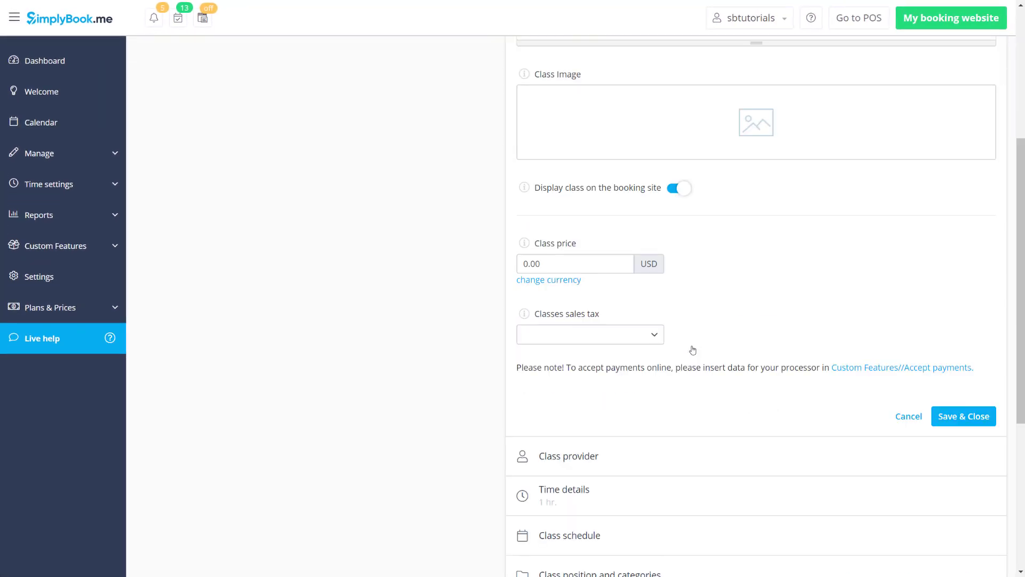
pyautogui.click(583, 490)
pyautogui.scroll(-2, 241, 346)
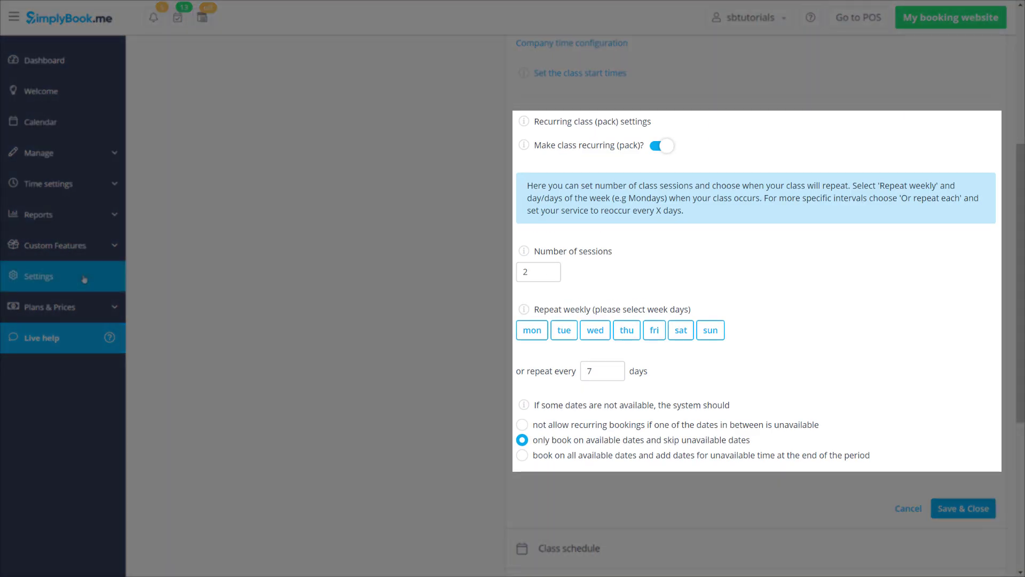
pyautogui.click(84, 278)
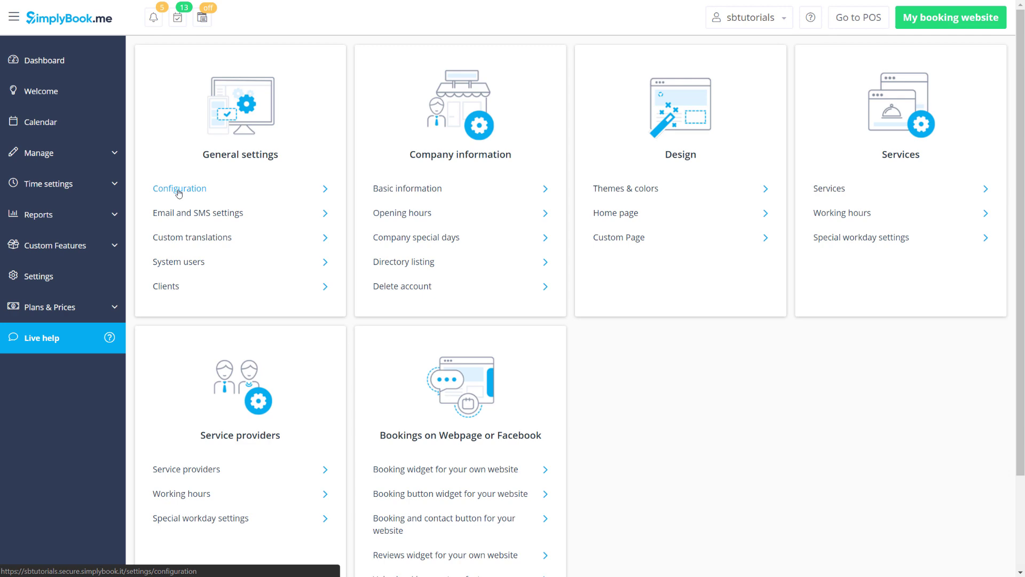
# Step: Open the Configuration page to check the 1-day minimum and 1-week maximum booking limits
pyautogui.click(178, 192)
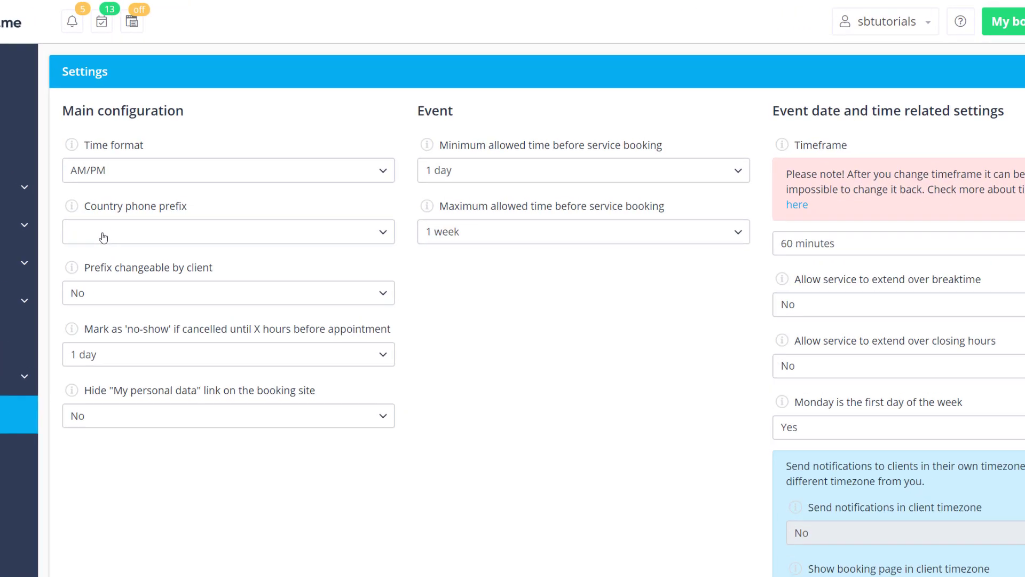